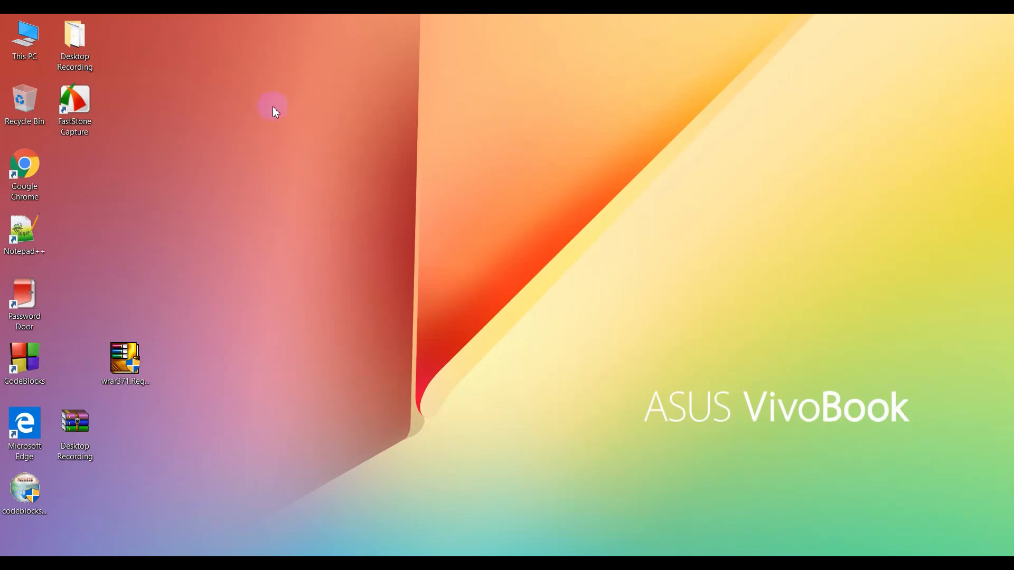
{"action": "left_click", "coordinate": [20, 497]}
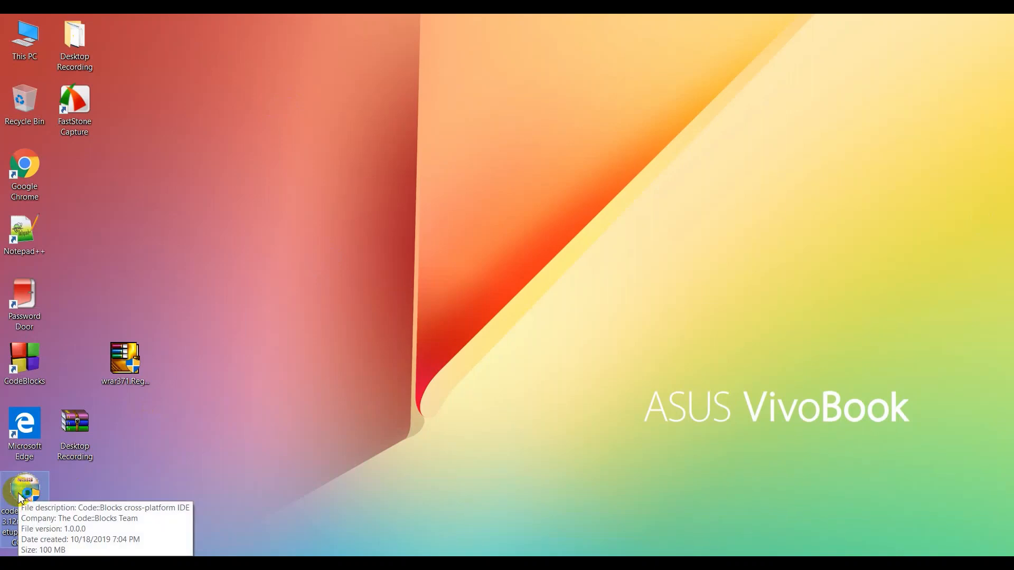
{"action": "double_click", "coordinate": [18, 494]}
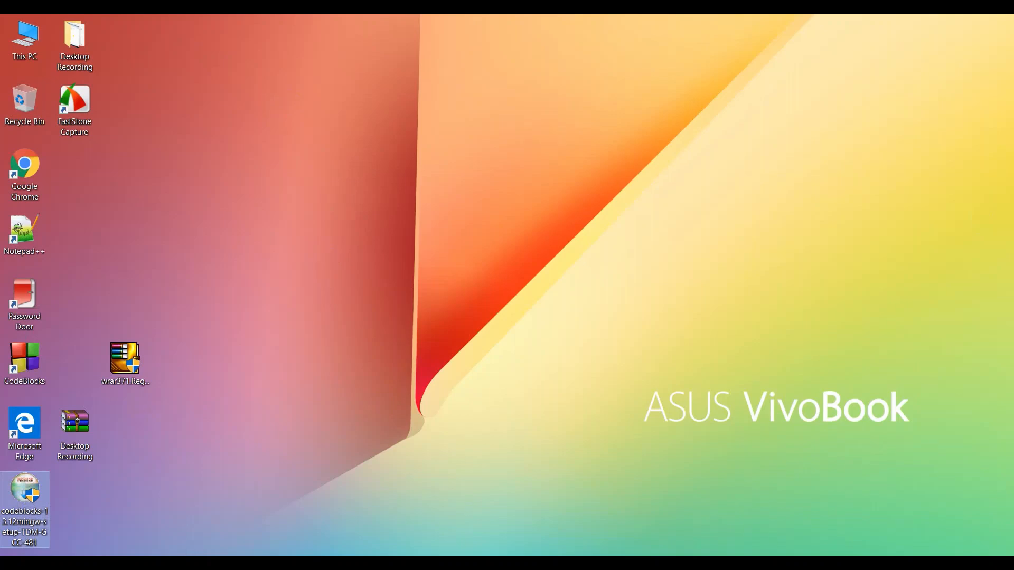
{"action": "left_click", "coordinate": [464, 397]}
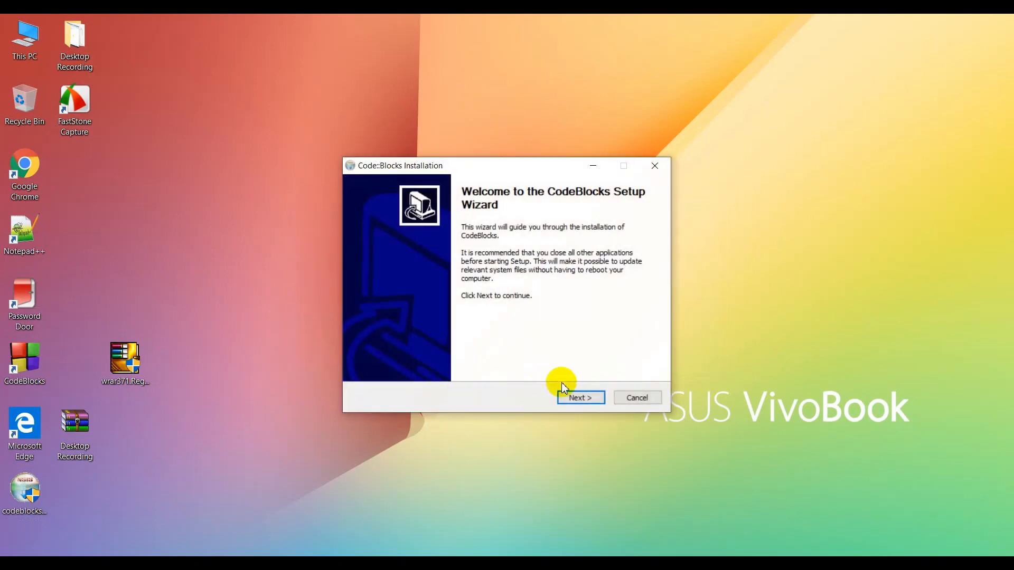
{"action": "left_click", "coordinate": [570, 397]}
{"action": "left_click", "coordinate": [570, 397]}
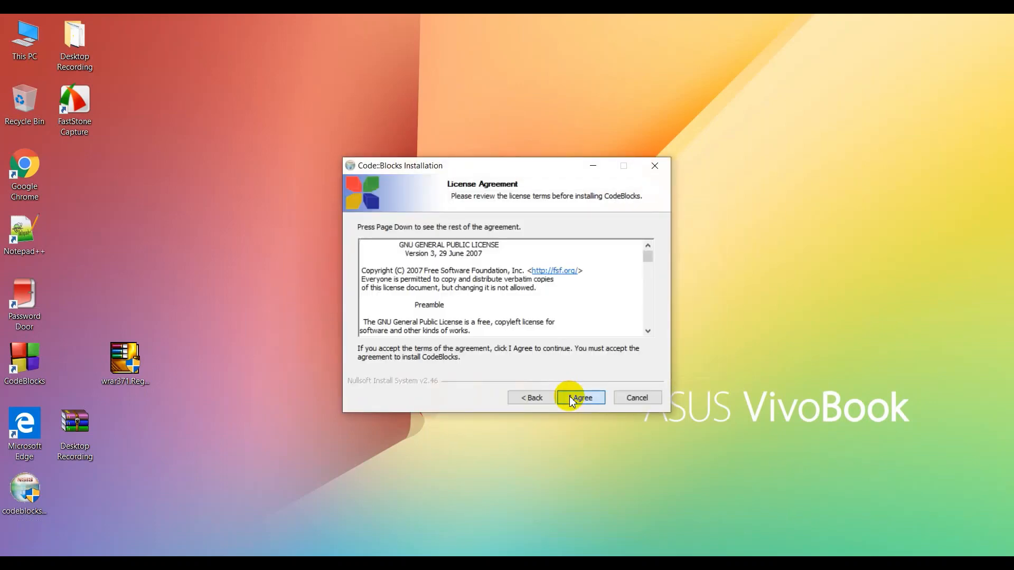
{"action": "left_click", "coordinate": [570, 398]}
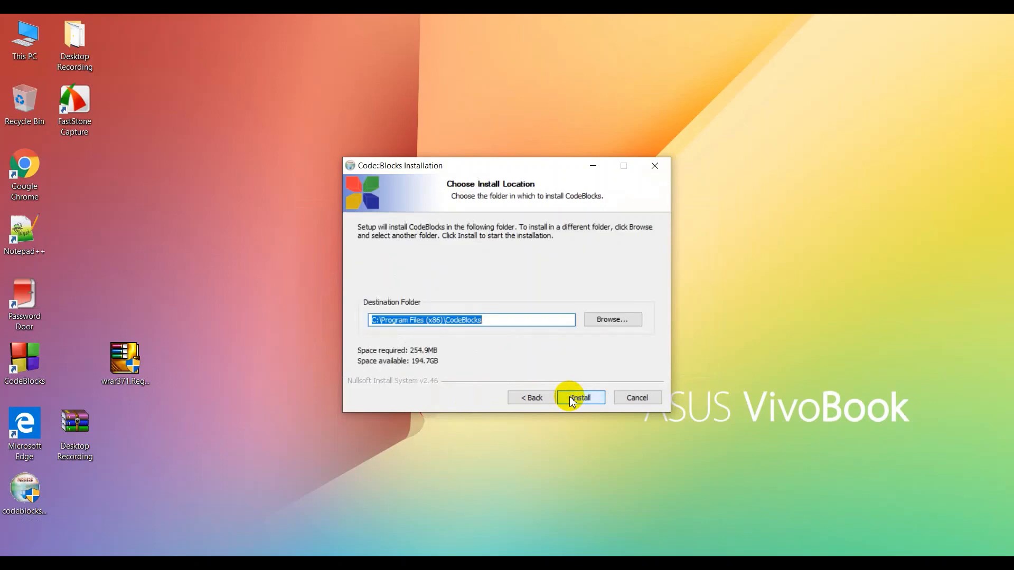
{"action": "left_click", "coordinate": [569, 397]}
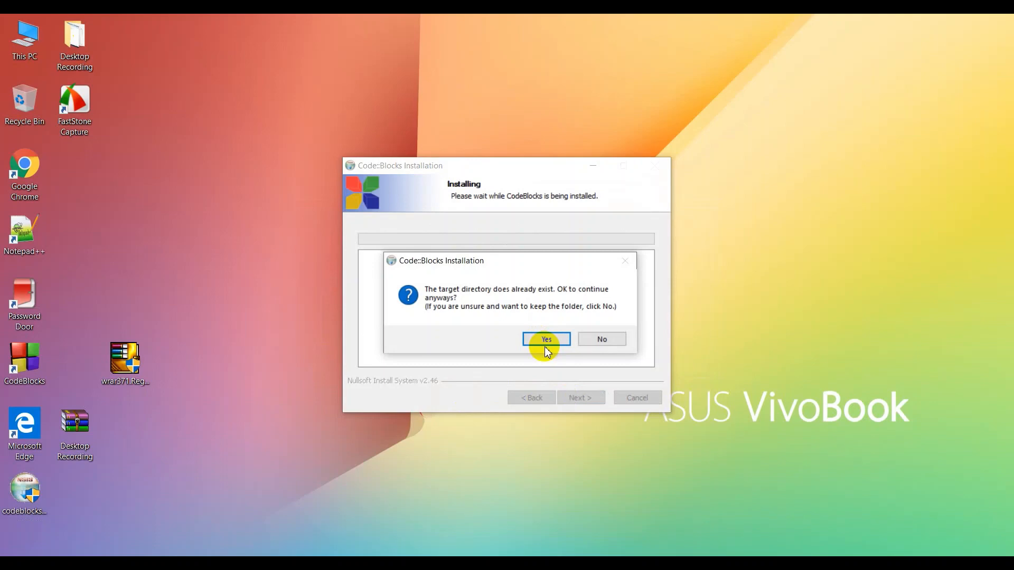
{"action": "left_click", "coordinate": [611, 339]}
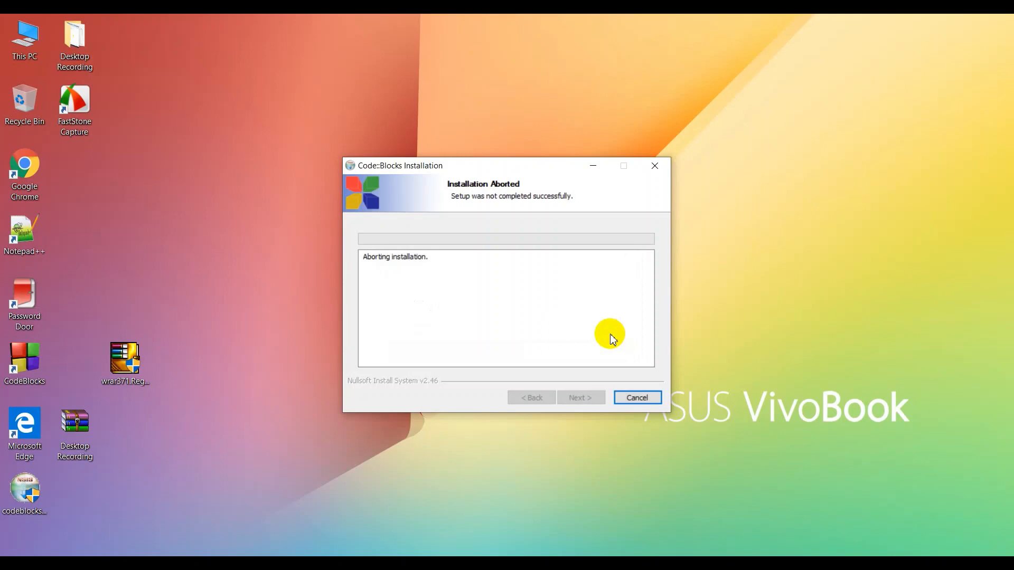
{"action": "left_click", "coordinate": [654, 166]}
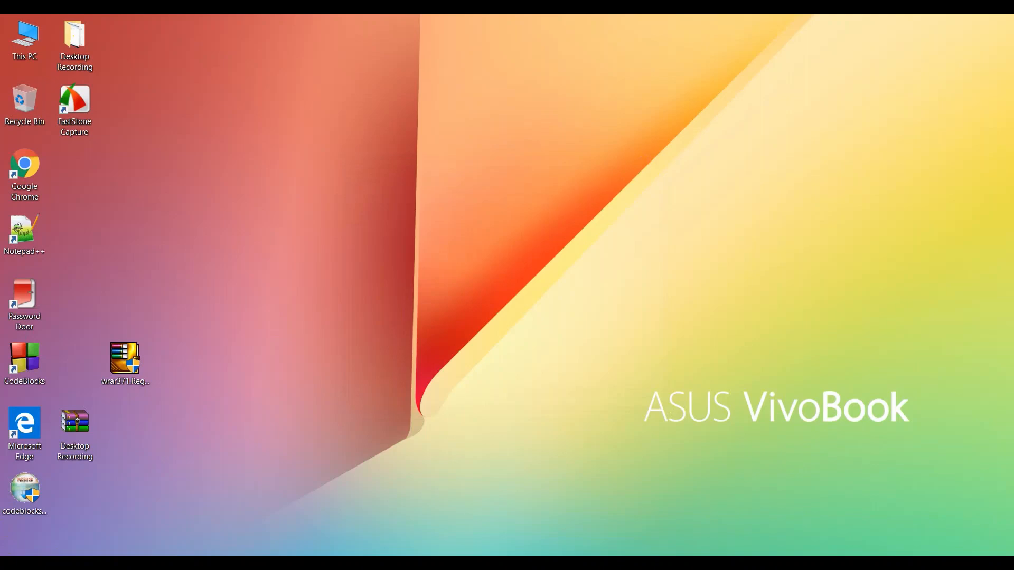
- Open Control Panel from a system search and show the list of programs that can be uninstalled
{"action": "type", "text": "con"}
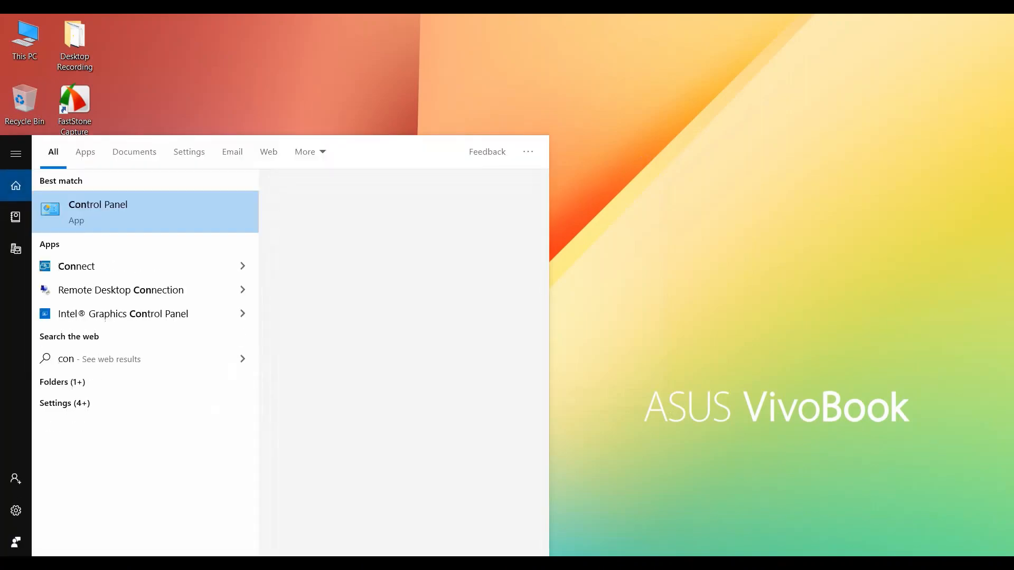
{"action": "type", "text": "tr"}
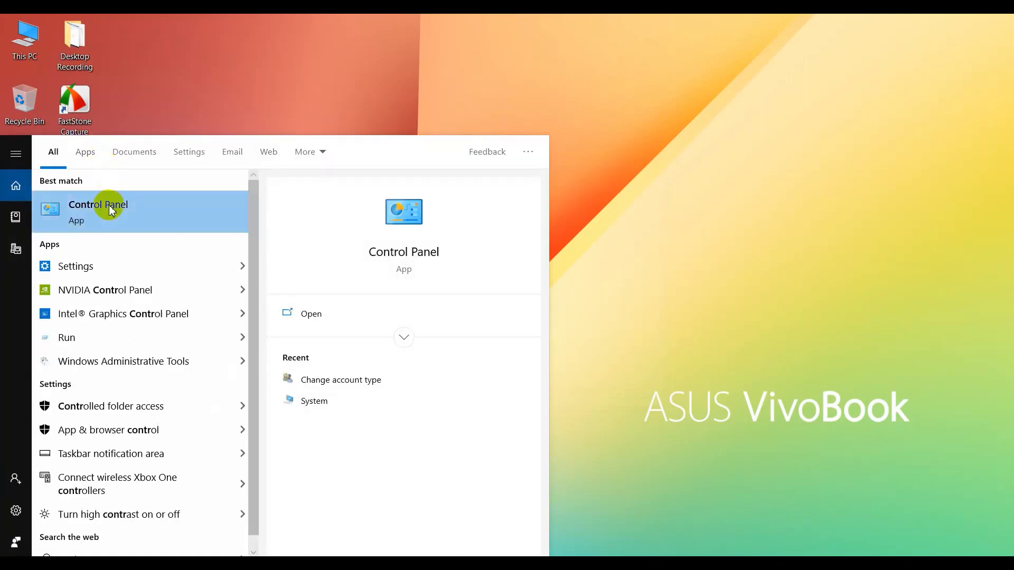
{"action": "left_click", "coordinate": [109, 205]}
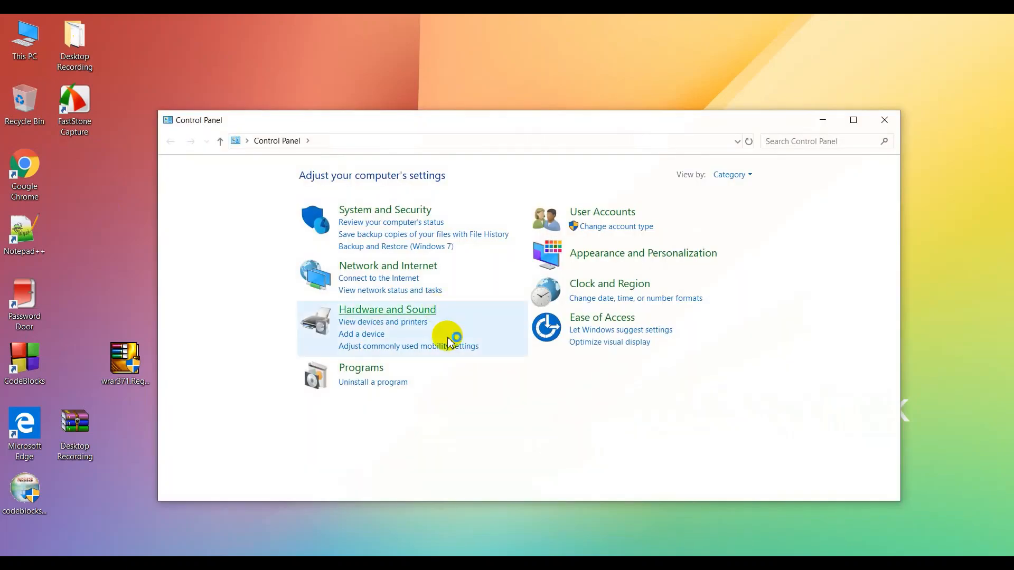
{"action": "left_click", "coordinate": [393, 384]}
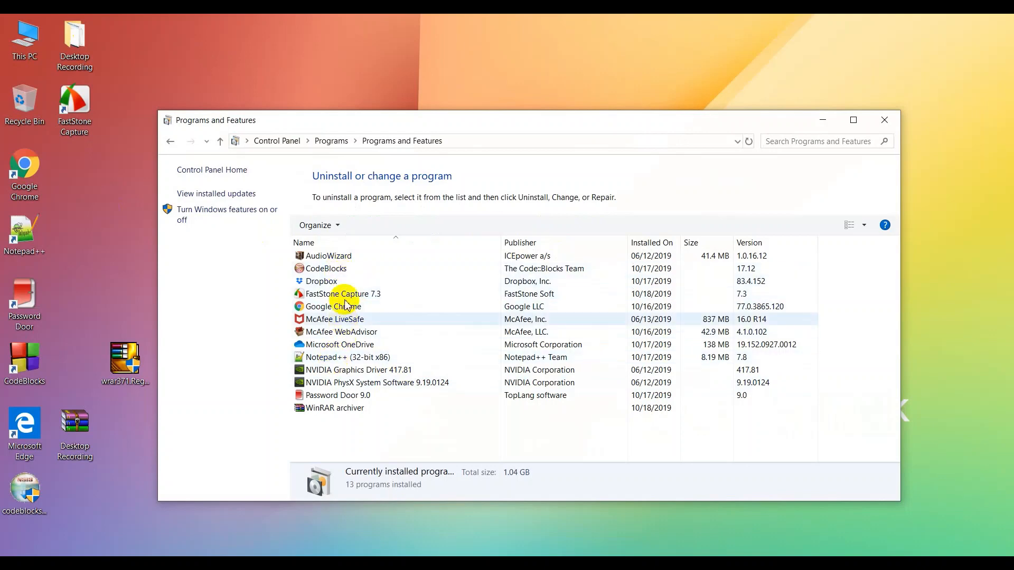
- Uninstall the existing CodeBlocks 17.12 from the computer and close the finished uninstaller
{"action": "left_click", "coordinate": [340, 270]}
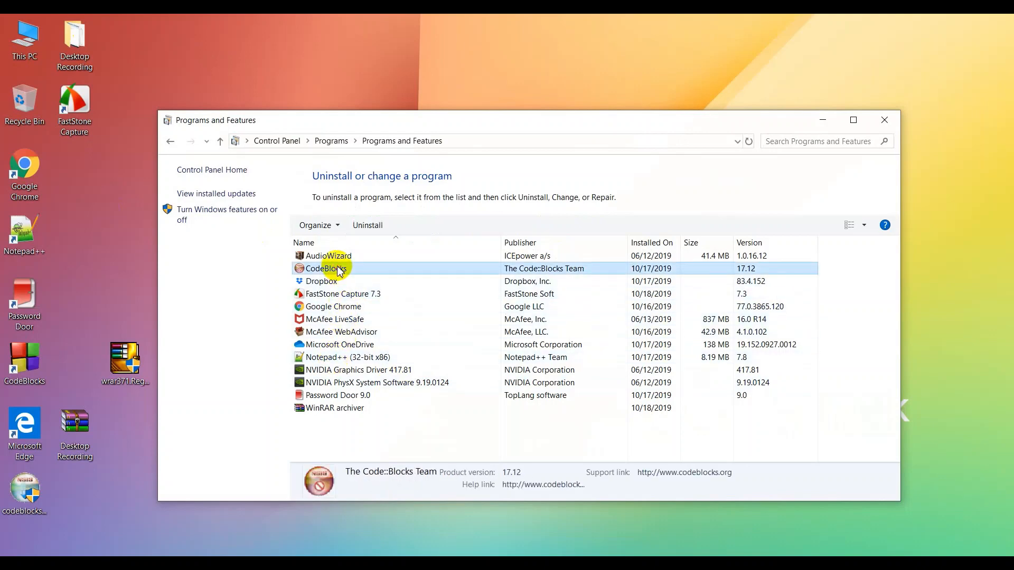
{"action": "right_click", "coordinate": [339, 270]}
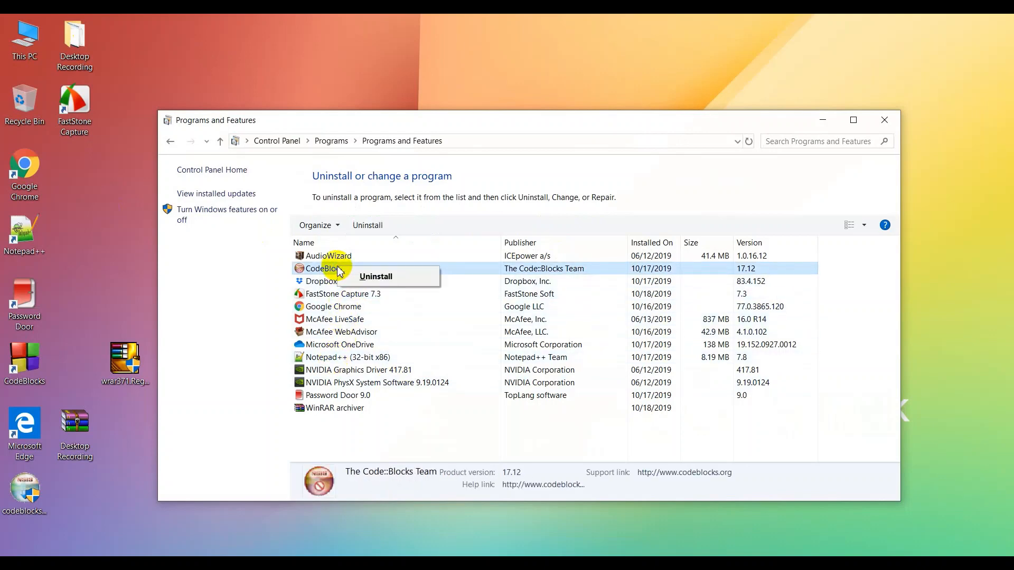
{"action": "left_click", "coordinate": [376, 277]}
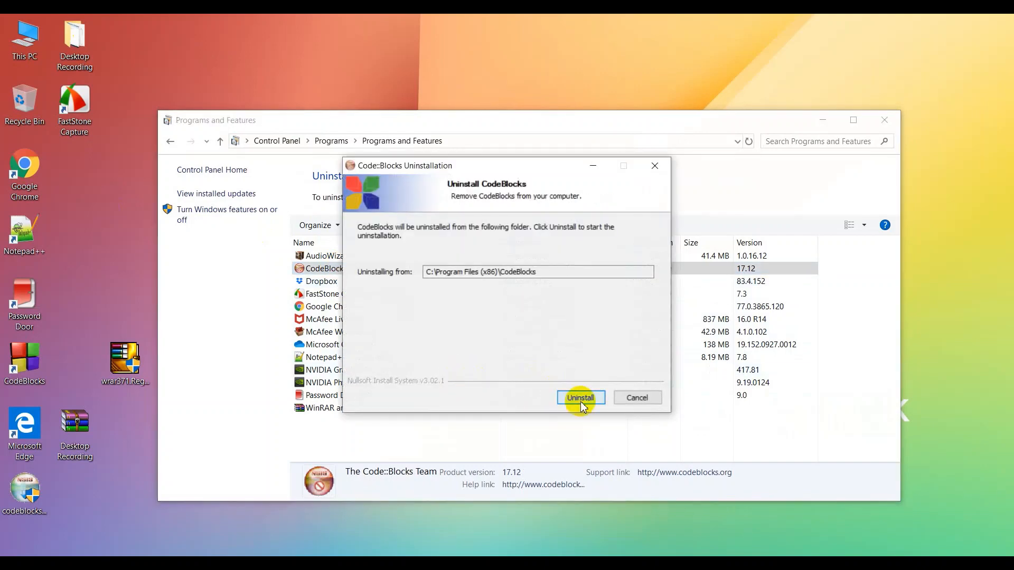
{"action": "left_click", "coordinate": [579, 399]}
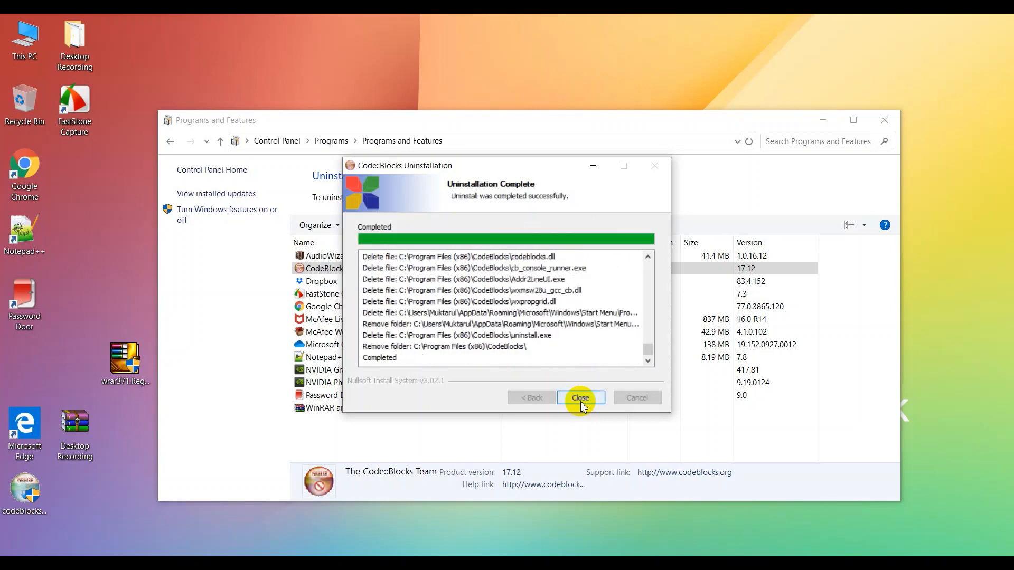
{"action": "left_click", "coordinate": [581, 403]}
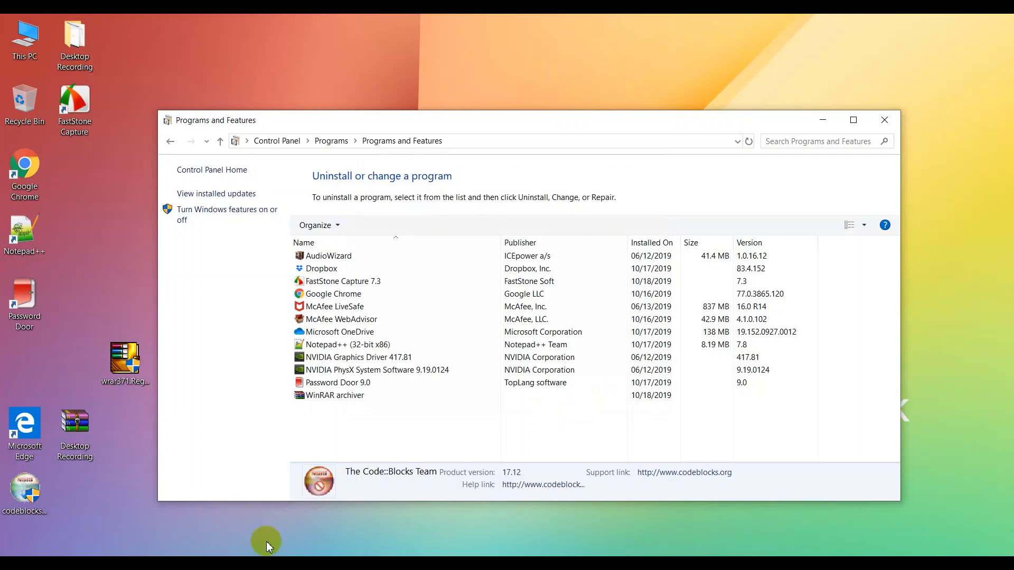
- Run the codeblocks-13.12mingw setup file from the desktop and install CodeBlocks with the full component set in the default folder
{"action": "left_click", "coordinate": [22, 492]}
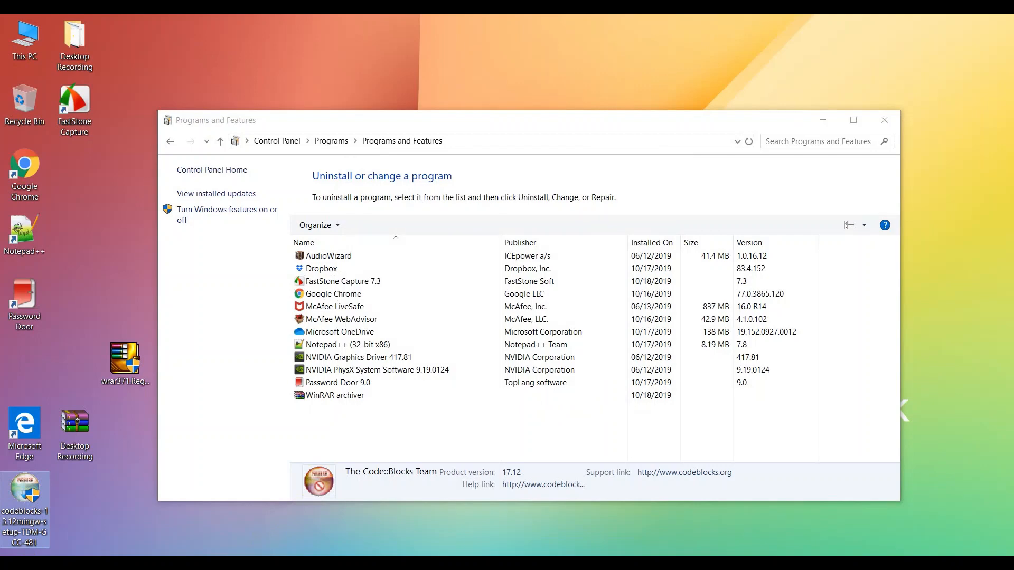
{"action": "left_click", "coordinate": [409, 400]}
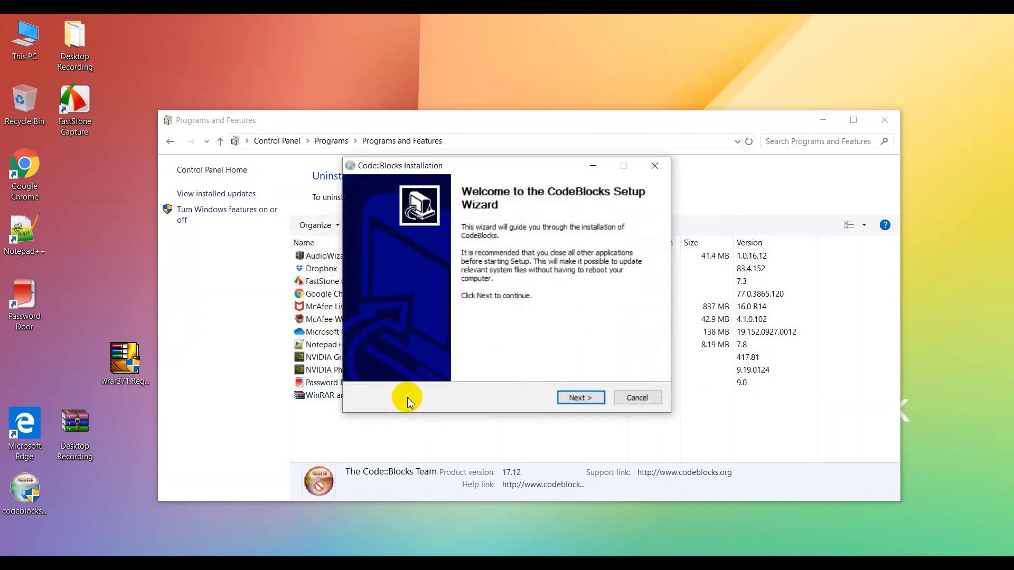
{"action": "left_click", "coordinate": [584, 398]}
{"action": "left_click", "coordinate": [581, 398]}
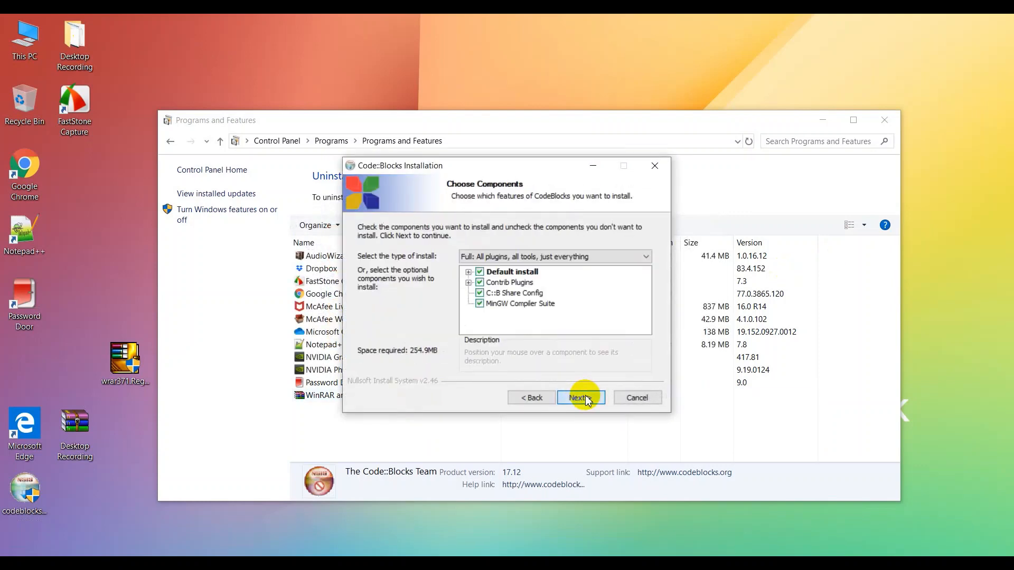
{"action": "left_click", "coordinate": [581, 398]}
{"action": "left_click", "coordinate": [581, 398]}
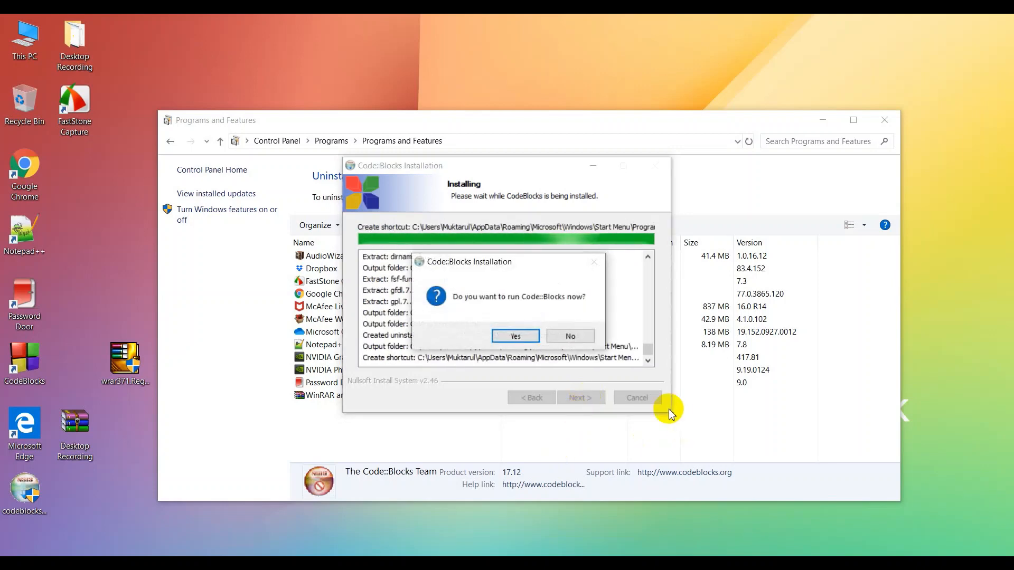
- Choose to run Code::Blocks right after installation and finish the setup wizard
{"action": "left_click", "coordinate": [515, 336]}
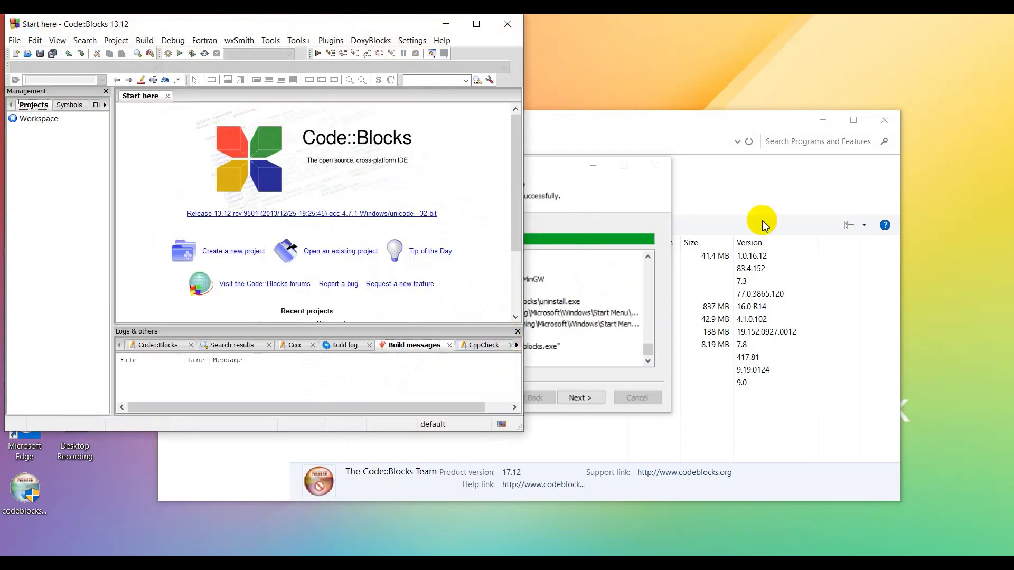
{"action": "left_click", "coordinate": [590, 202]}
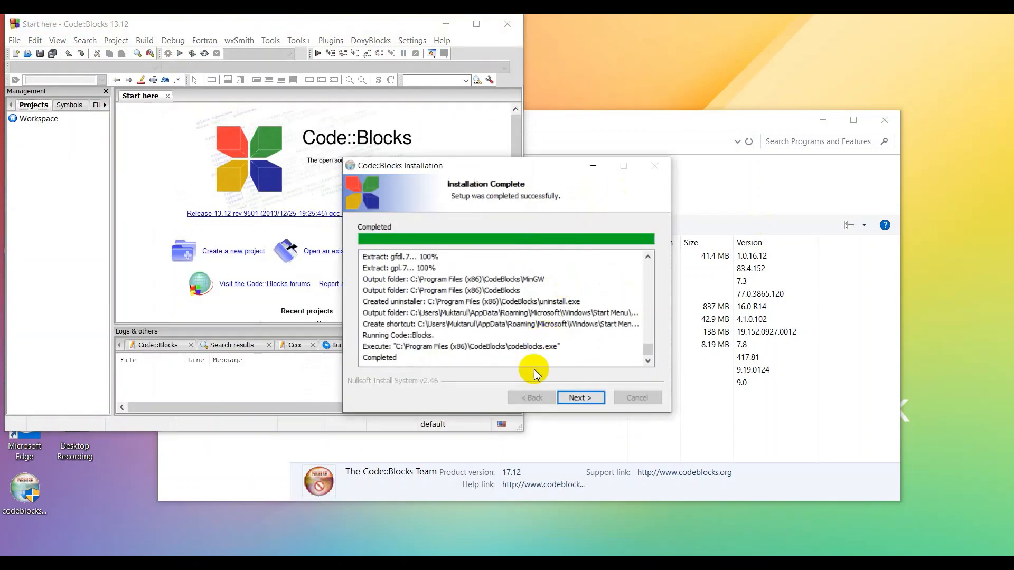
{"action": "left_click", "coordinate": [581, 398]}
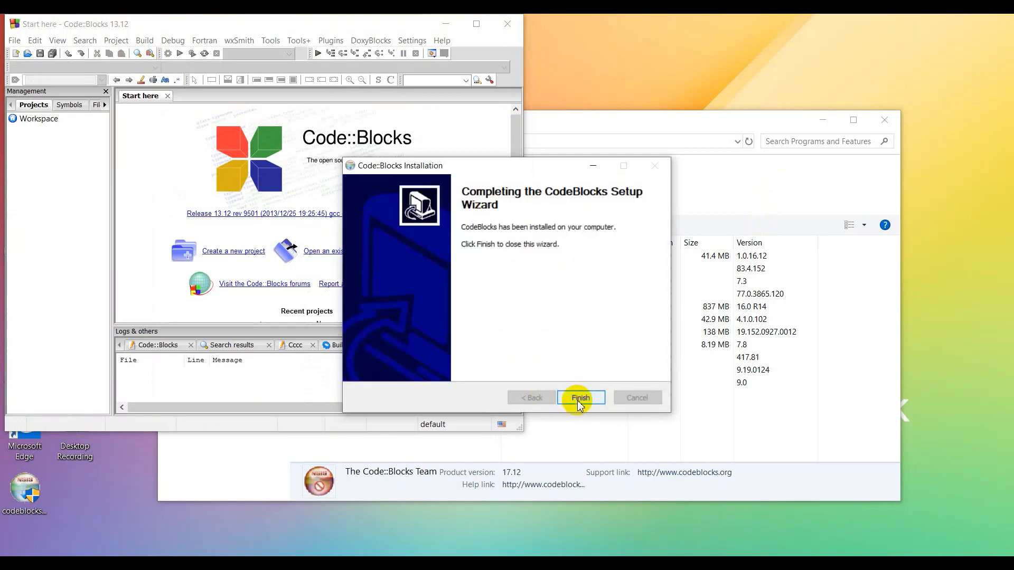
{"action": "left_click", "coordinate": [579, 399]}
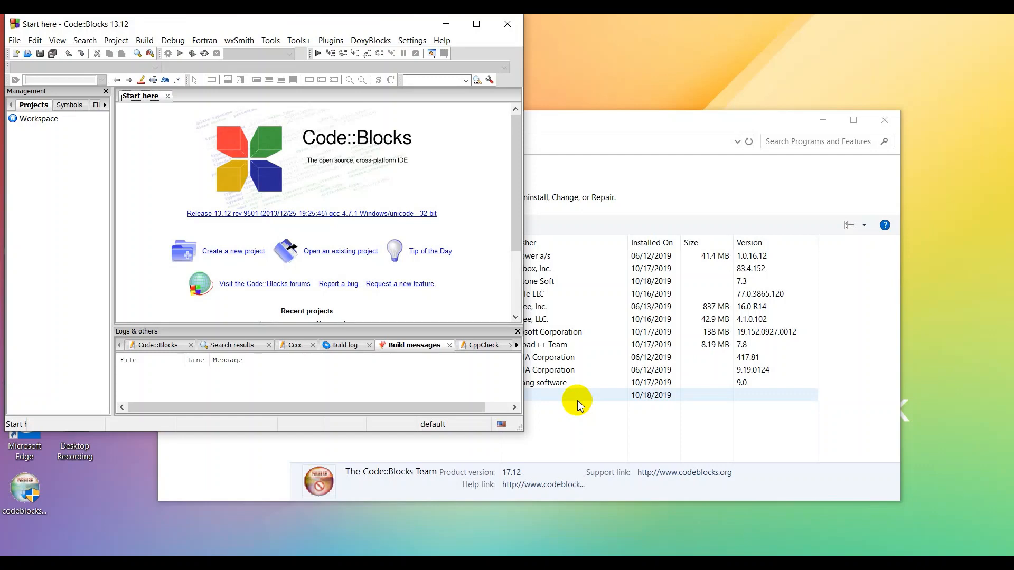
- Maximize the Code::Blocks window, create a new empty file and enter # on its first line
{"action": "left_click", "coordinate": [476, 24]}
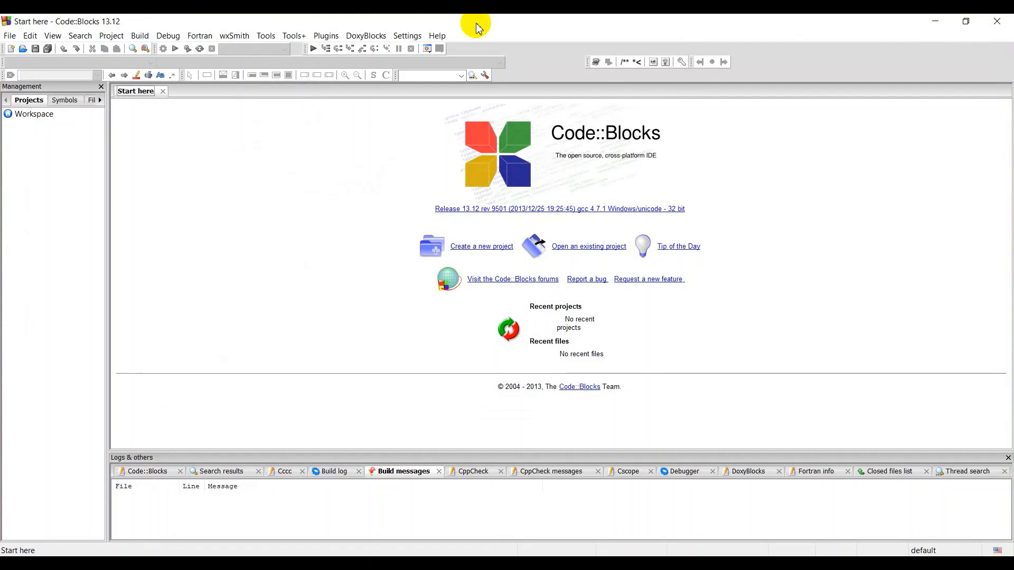
{"action": "key", "text": "ctrl+shift+n"}
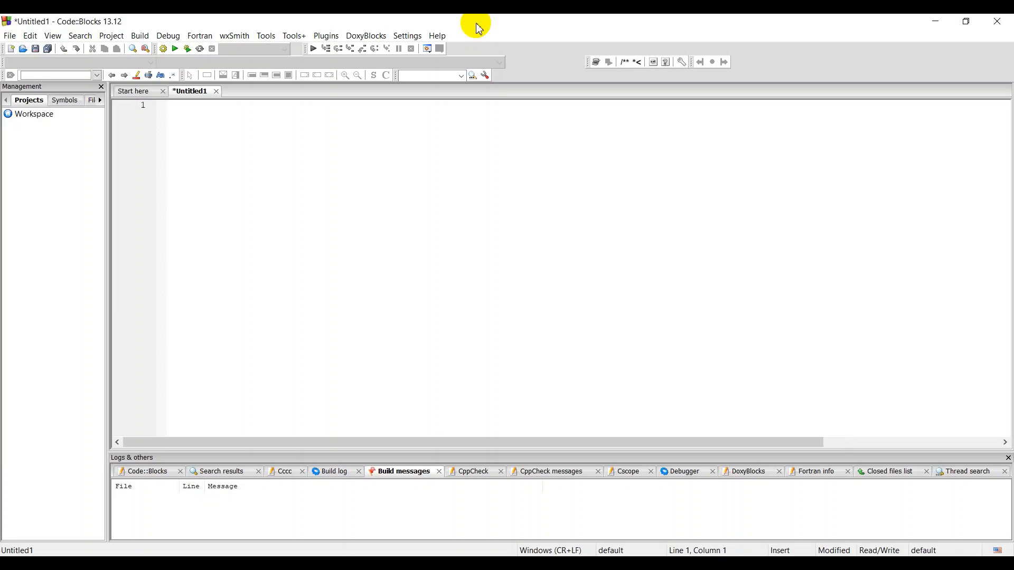
{"action": "type", "text": "#"}
- Start saving the new file and create a folder named C_practice on the DATA (D:) drive
{"action": "key", "text": "ctrl+s"}
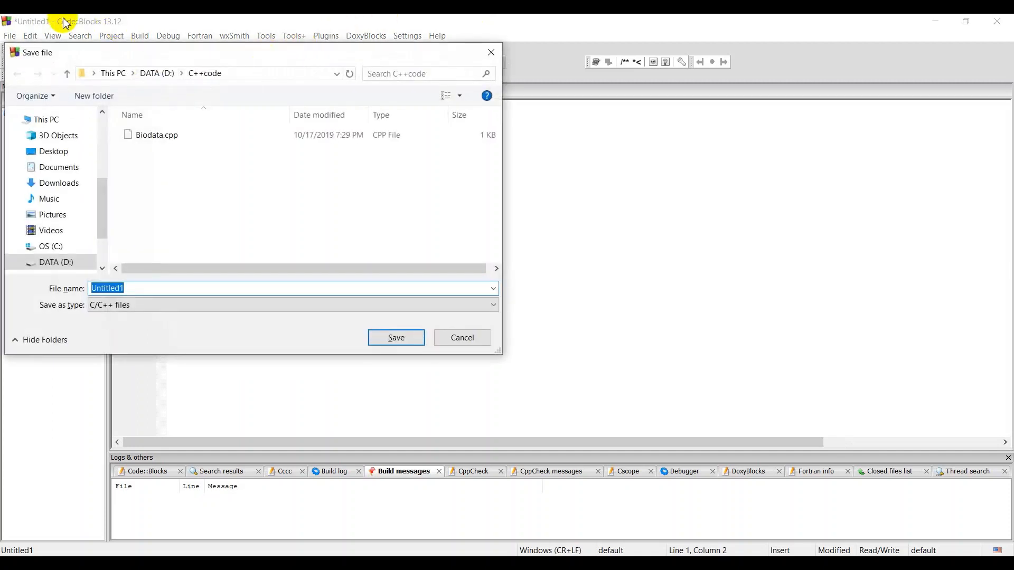
{"action": "left_click", "coordinate": [54, 154]}
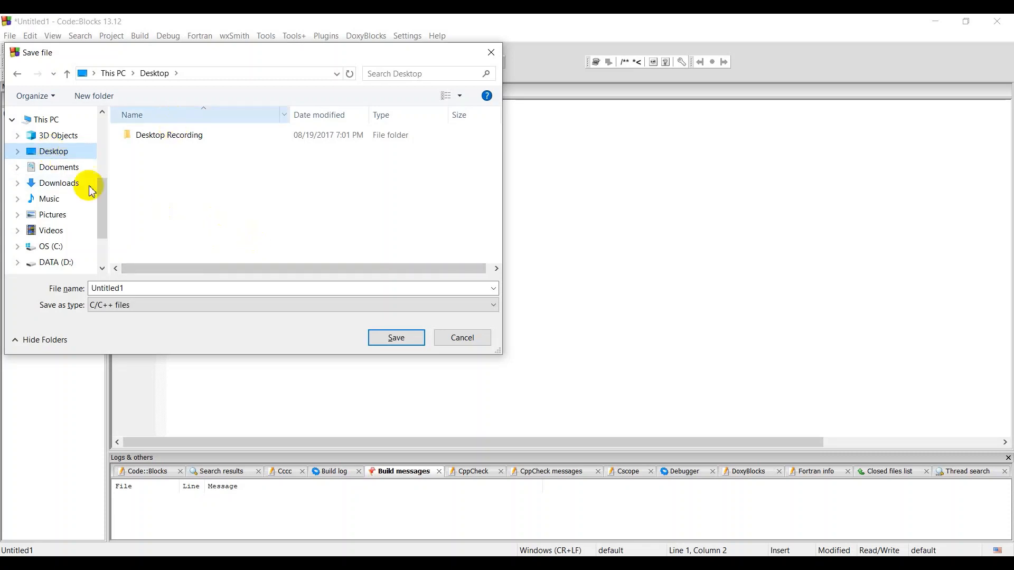
{"action": "left_click", "coordinate": [57, 263]}
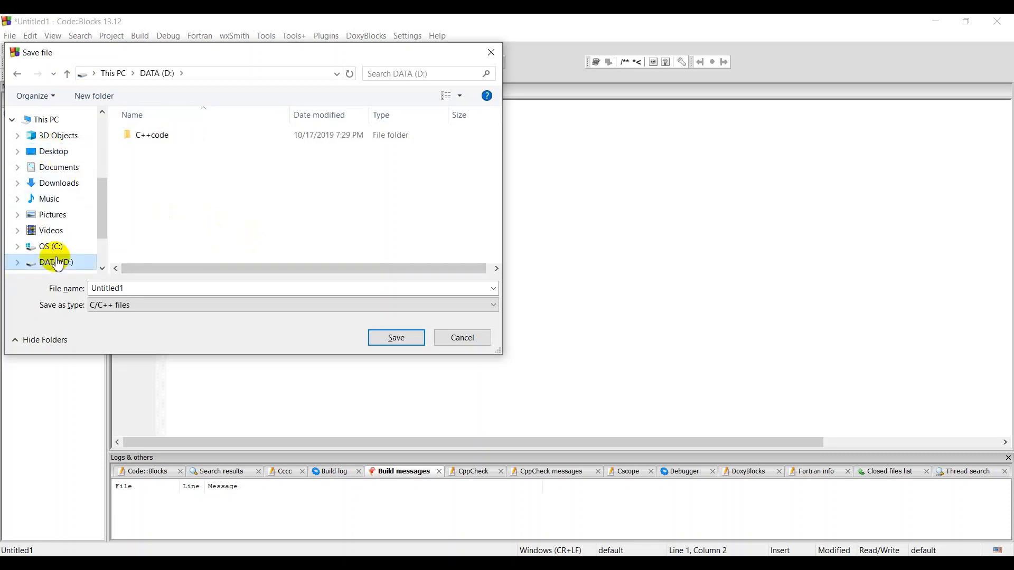
{"action": "left_click", "coordinate": [104, 101]}
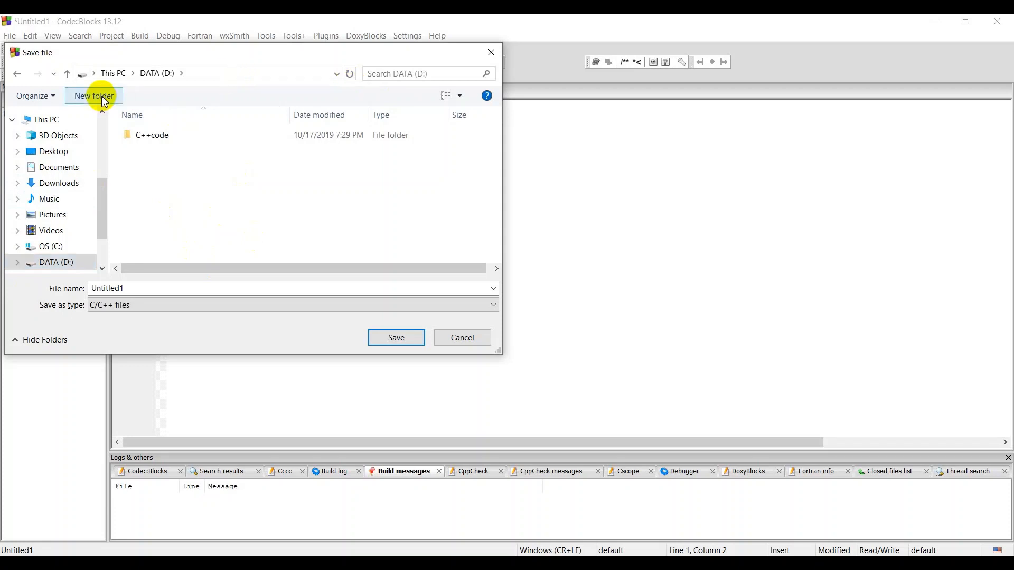
{"action": "left_click", "coordinate": [104, 100]}
{"action": "type", "text": "C"}
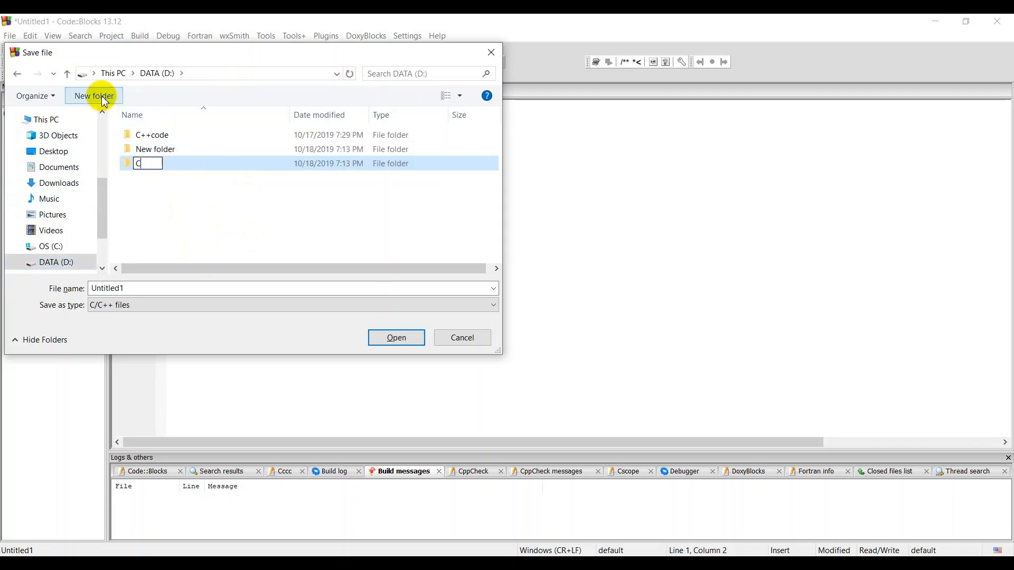
{"action": "type", "text": "_practice"}
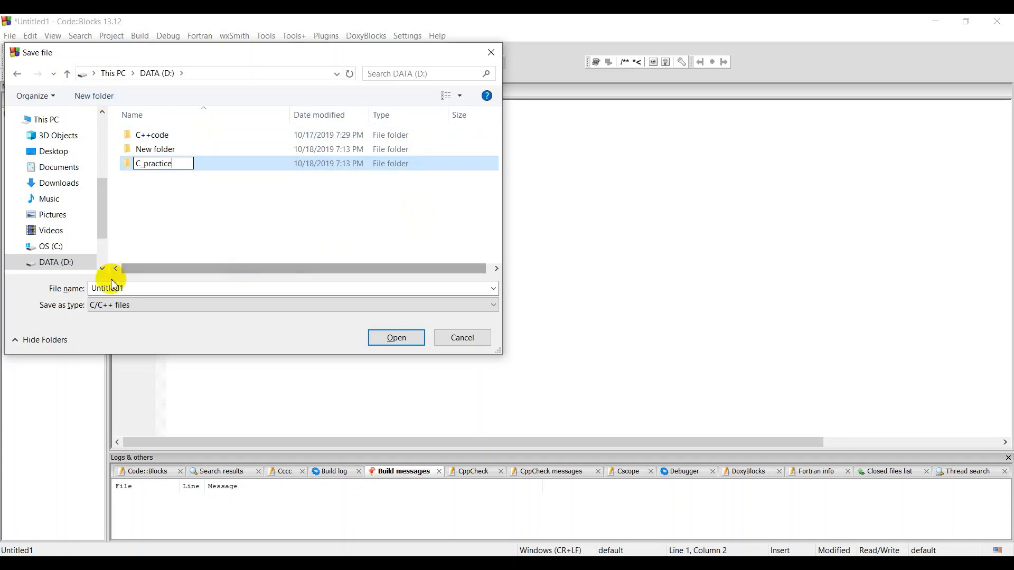
- Name the file test.c and save it directly on the DATA (D:) drive
{"action": "left_click", "coordinate": [147, 288]}
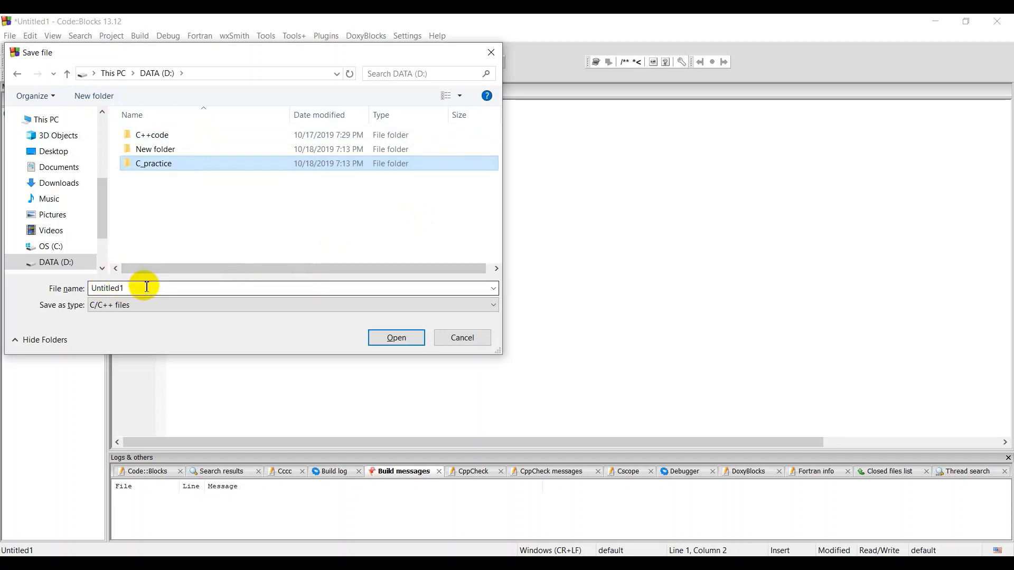
{"action": "left_click", "coordinate": [146, 287]}
{"action": "key", "text": "BackSpace"}
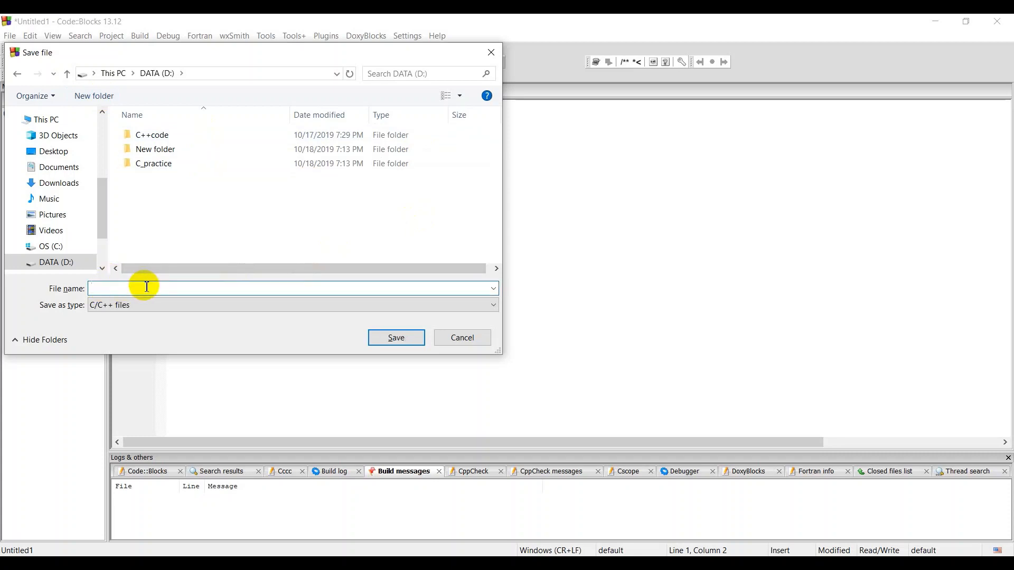
{"action": "type", "text": "test.c"}
{"action": "key", "text": "Return"}
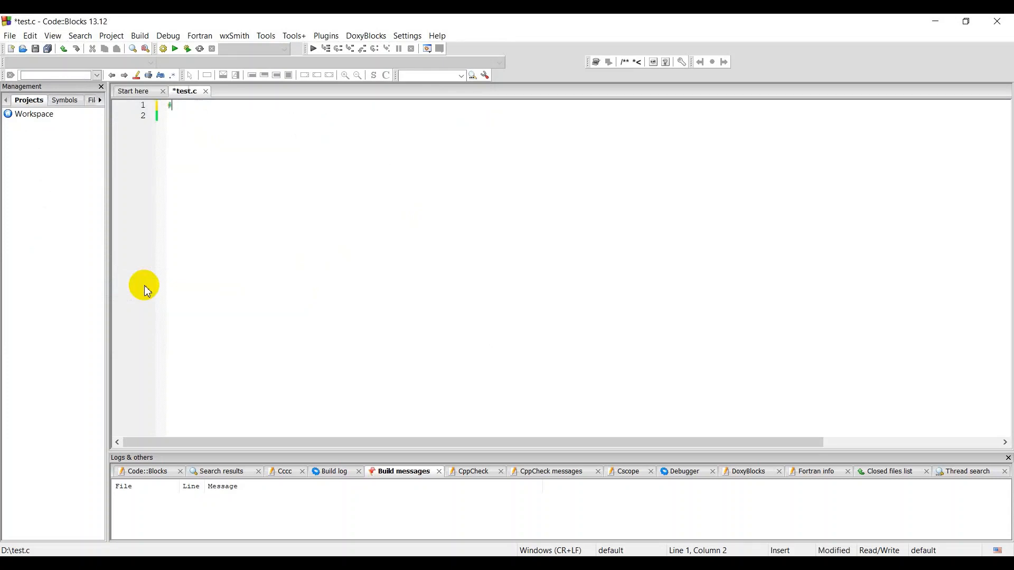
- Complete the first line as #include<stdio.h> and leave three blank lines below it
{"action": "type", "text": "incl"}
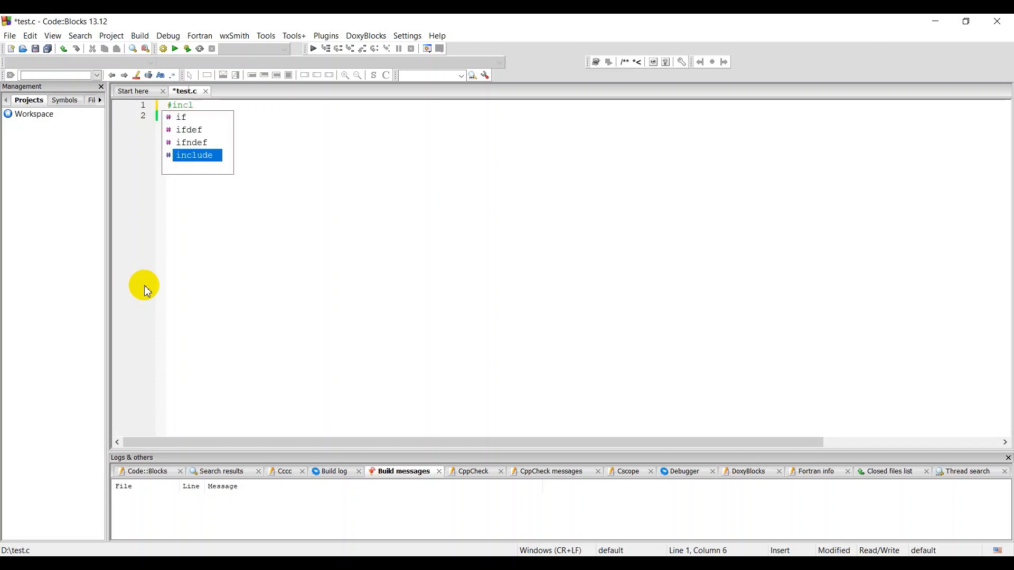
{"action": "key", "text": "Return"}
{"action": "type", "text": "<"}
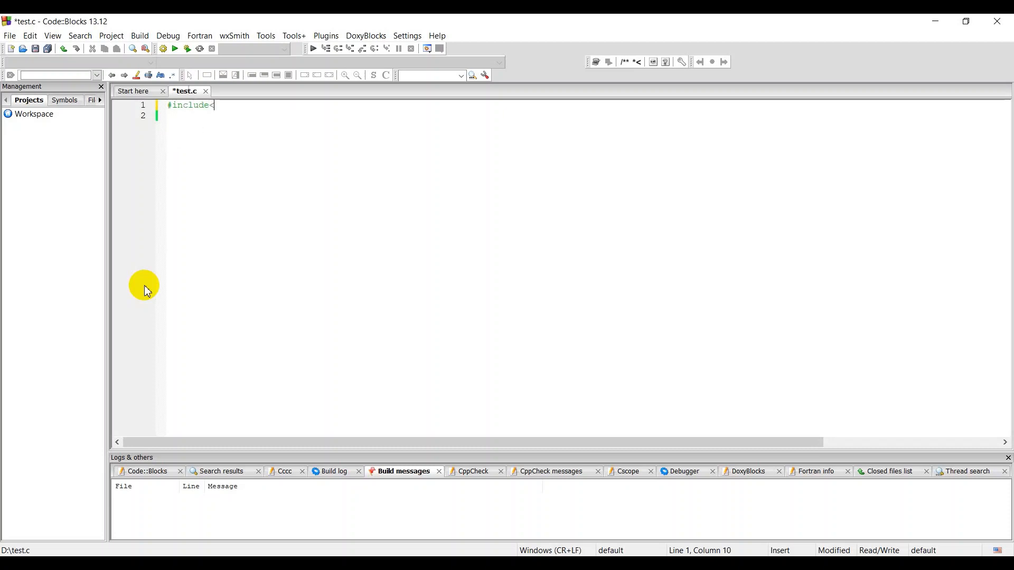
{"action": "type", "text": "stdio.h>"}
{"action": "key", "text": "Return"}
{"action": "key", "text": "Return"}
{"action": "key", "text": "Return"}
{"action": "key", "text": "Return"}
- Add an int main(){ function on line 5 with blank lines in its body and the closing brace on line 13
{"action": "type", "text": "int"}
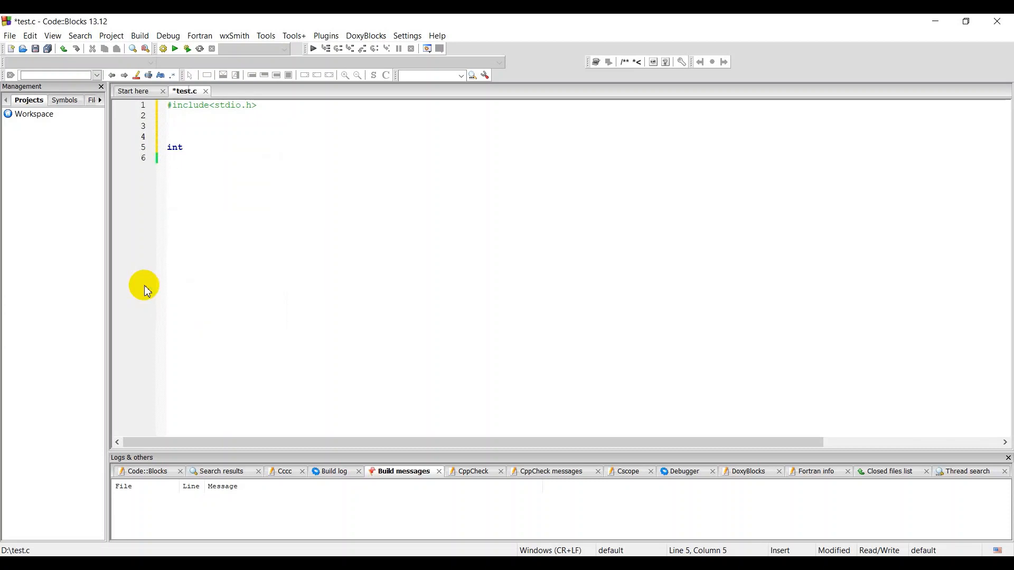
{"action": "type", "text": " main(){"}
{"action": "key", "text": "Return"}
{"action": "key", "text": "Return"}
{"action": "key", "text": "Return"}
{"action": "key", "text": "Return"}
{"action": "key", "text": "Return"}
{"action": "key", "text": "Return"}
{"action": "key", "text": "Return"}
{"action": "key", "text": "Return"}
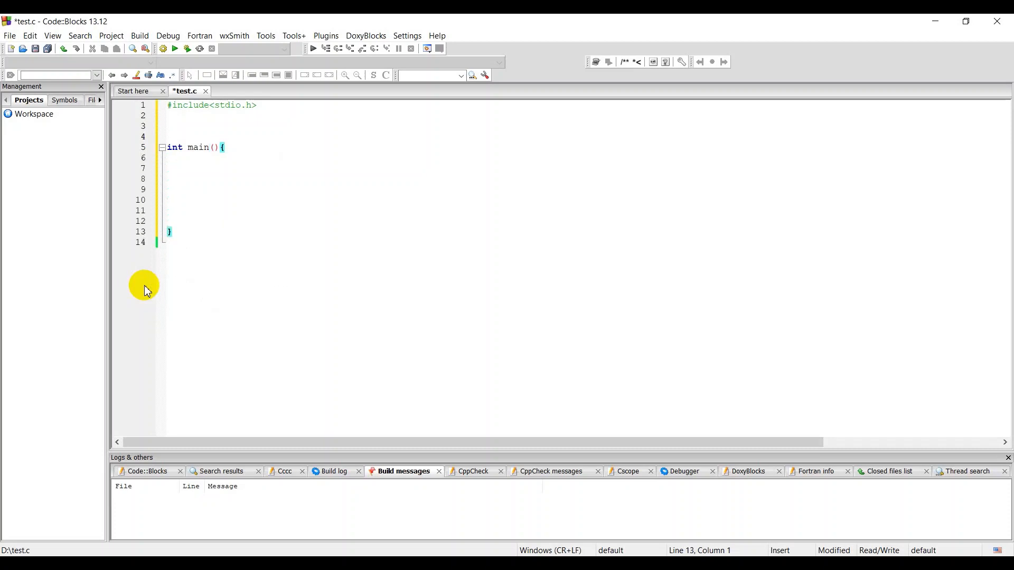
- Add return 0; on the line just above the closing brace of main
{"action": "key", "text": "Up"}
{"action": "type", "text": "return"}
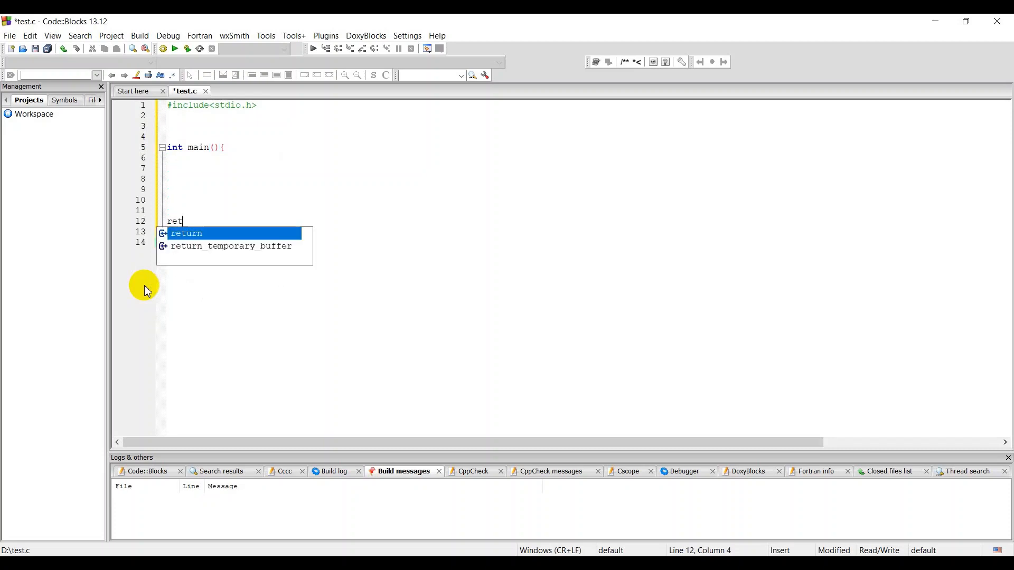
{"action": "key", "text": "Return"}
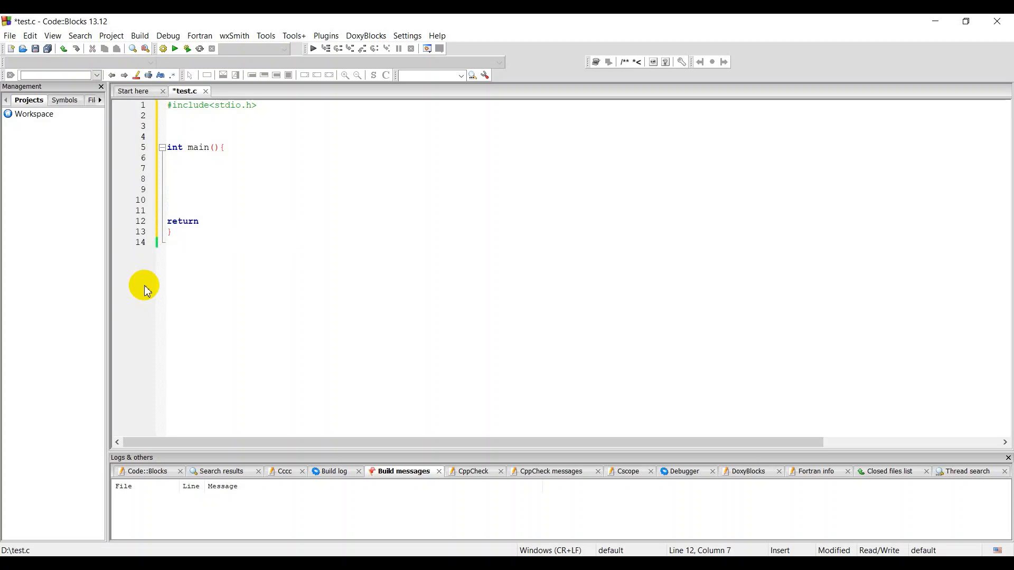
{"action": "type", "text": "0;"}
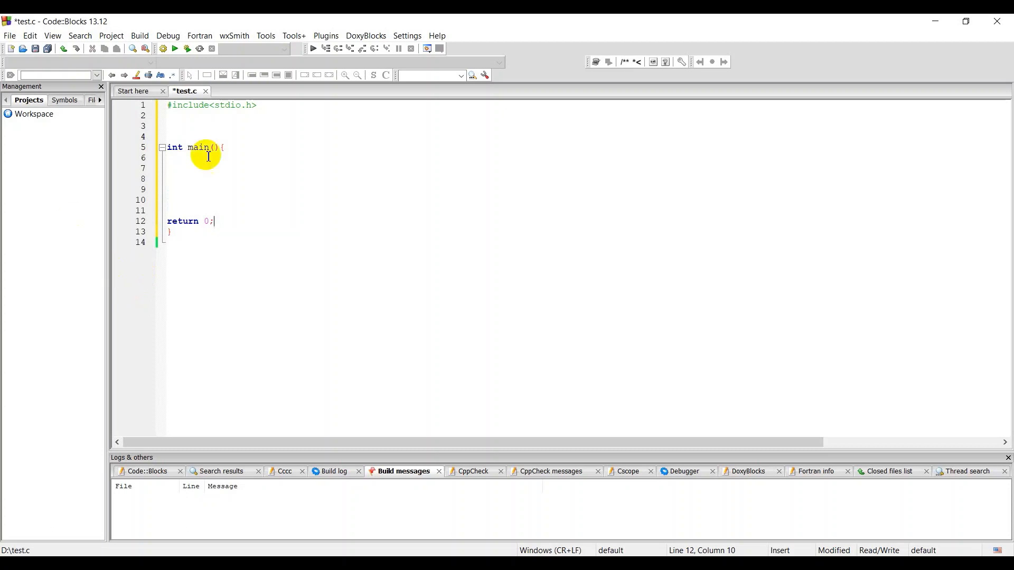
- Add the statement printf("Hello programmer"); on line 8 inside main and build the program
{"action": "left_click", "coordinate": [190, 178]}
{"action": "type", "text": "p"}
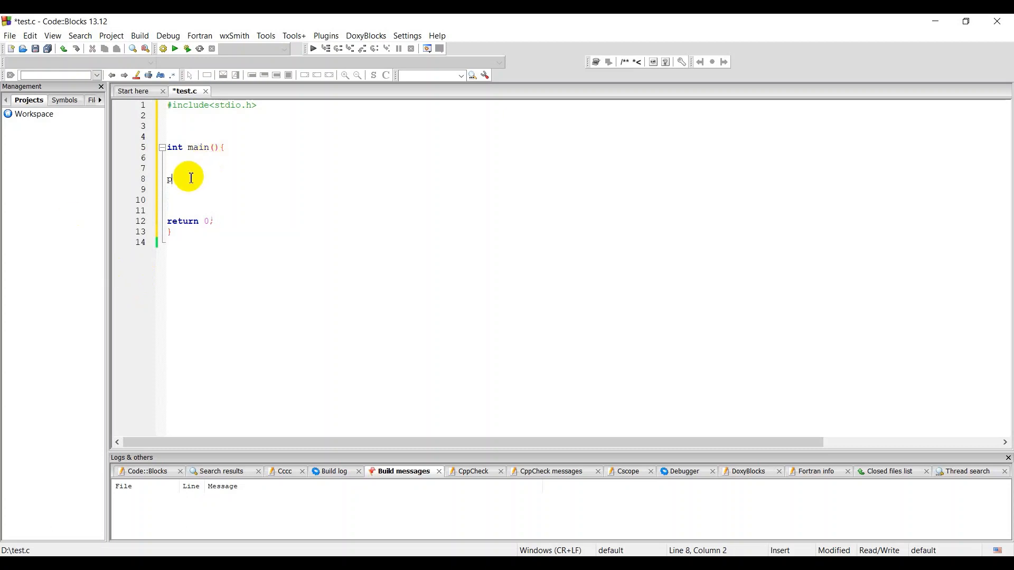
{"action": "type", "text": "rintf(\"Hello programmer"}
{"action": "left_click", "coordinate": [327, 176]}
{"action": "type", "text": ";"}
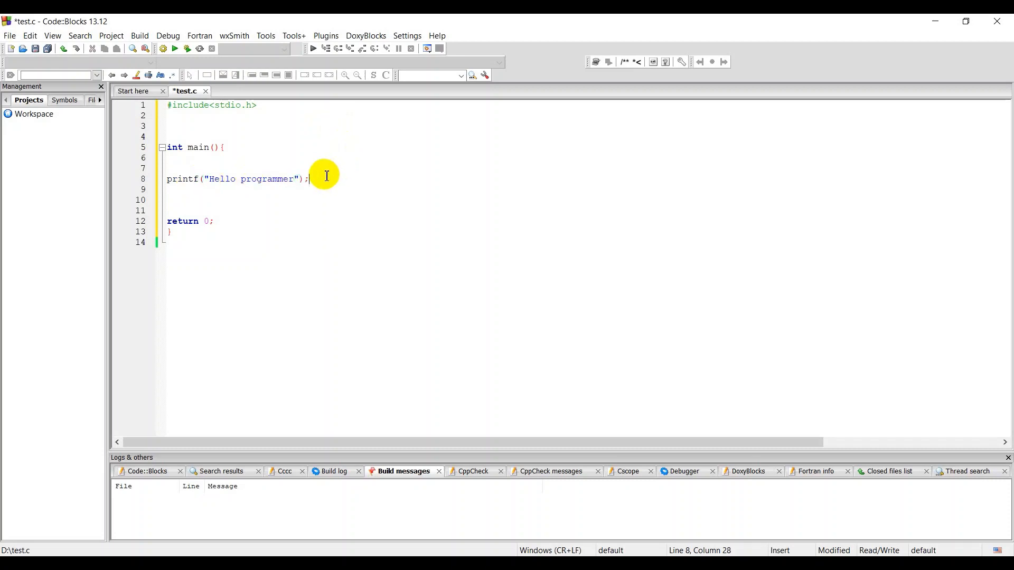
{"action": "left_click", "coordinate": [195, 52]}
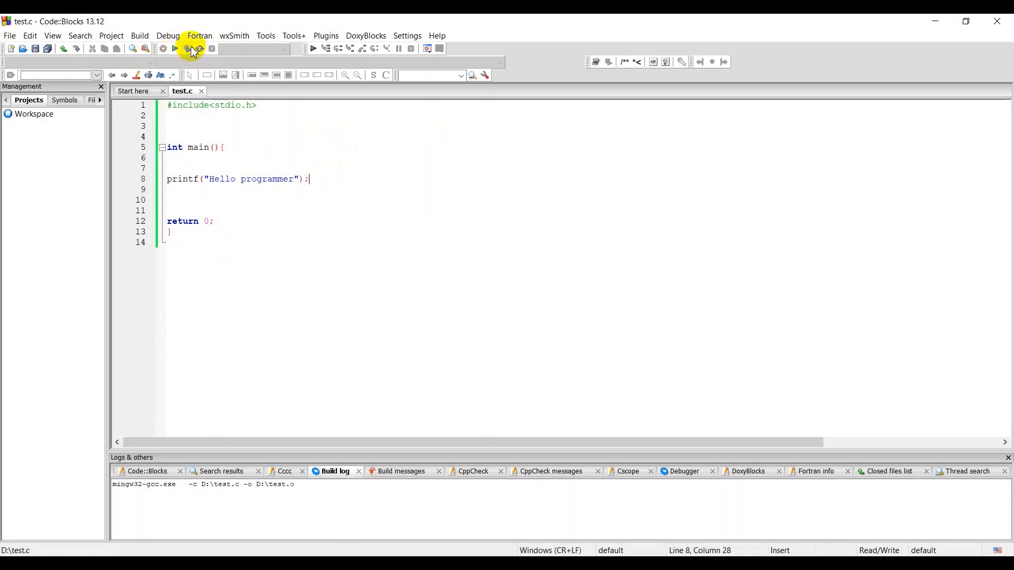